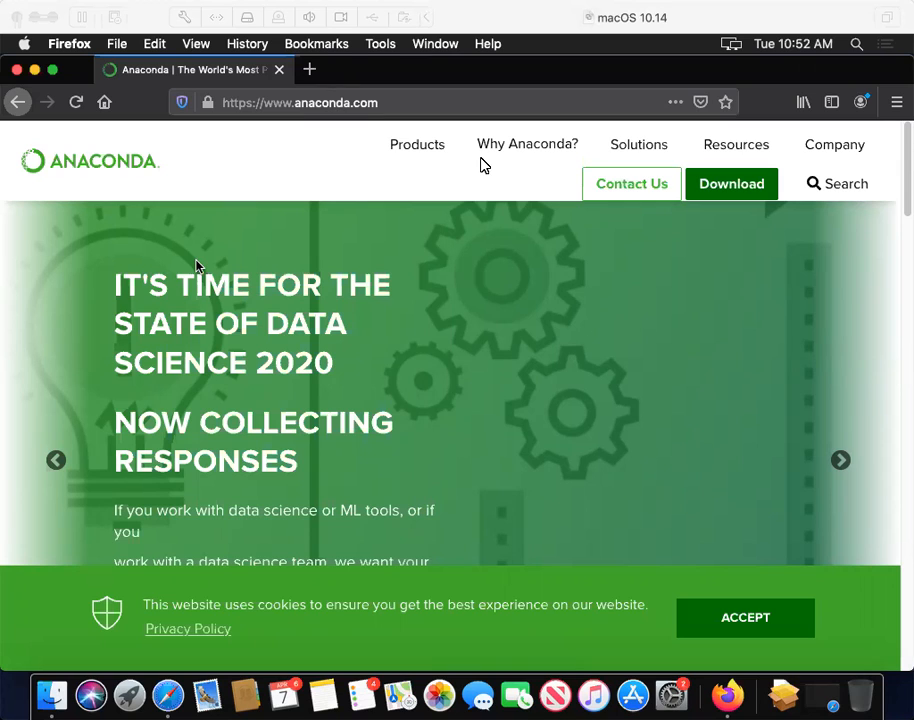
# Open the Anaconda download page, dismiss the social tracking notice, and find the Anaconda 2020.02 installers for macOS
pyautogui.click(728, 198)
pyautogui.click(728, 198)
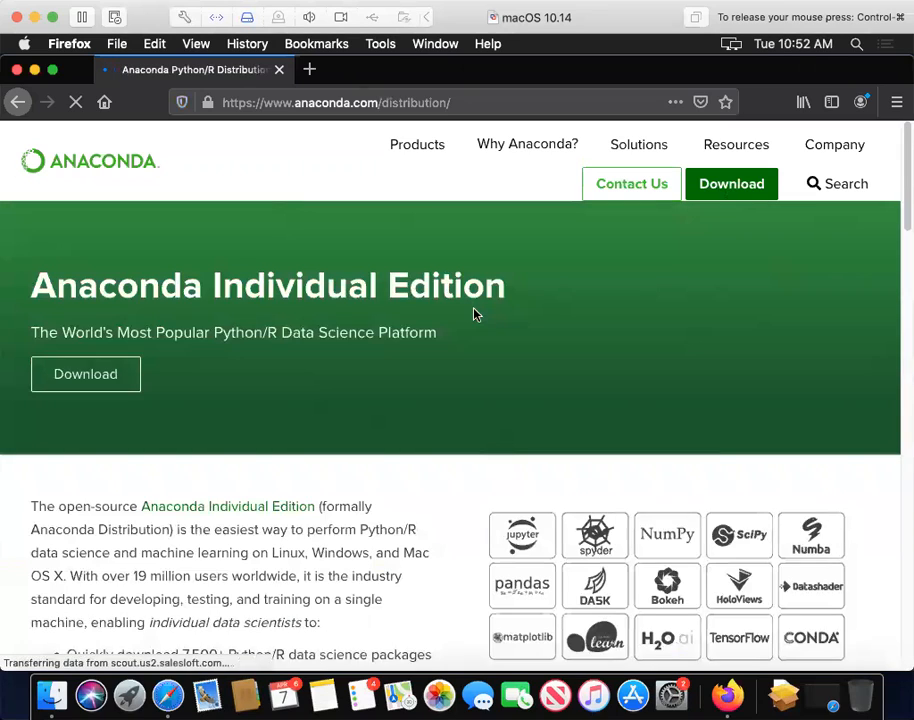
pyautogui.scroll(-3, 474, 314)
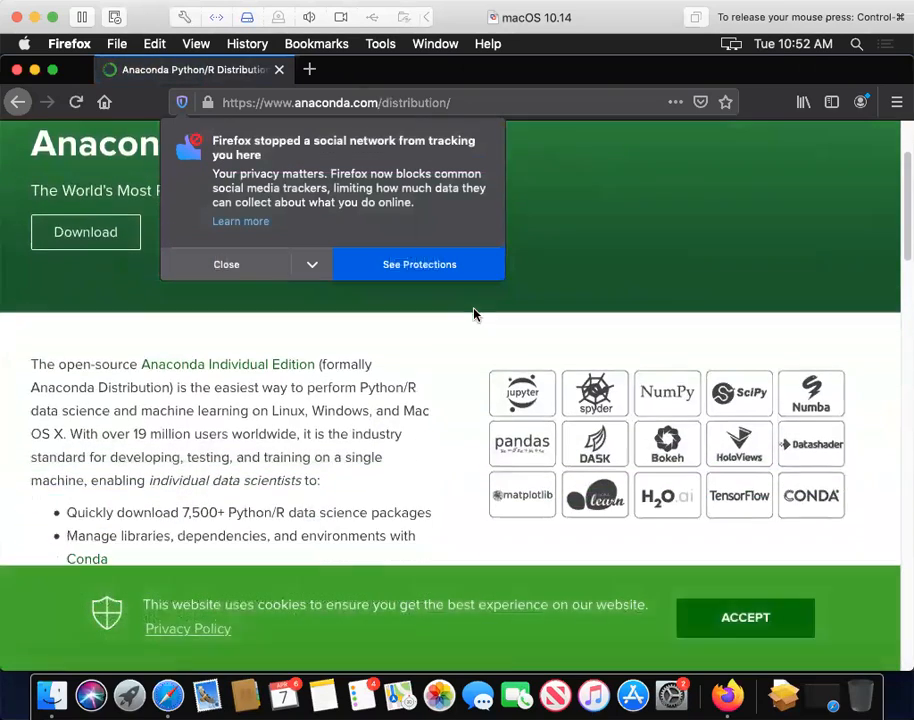
pyautogui.scroll(-10, 474, 314)
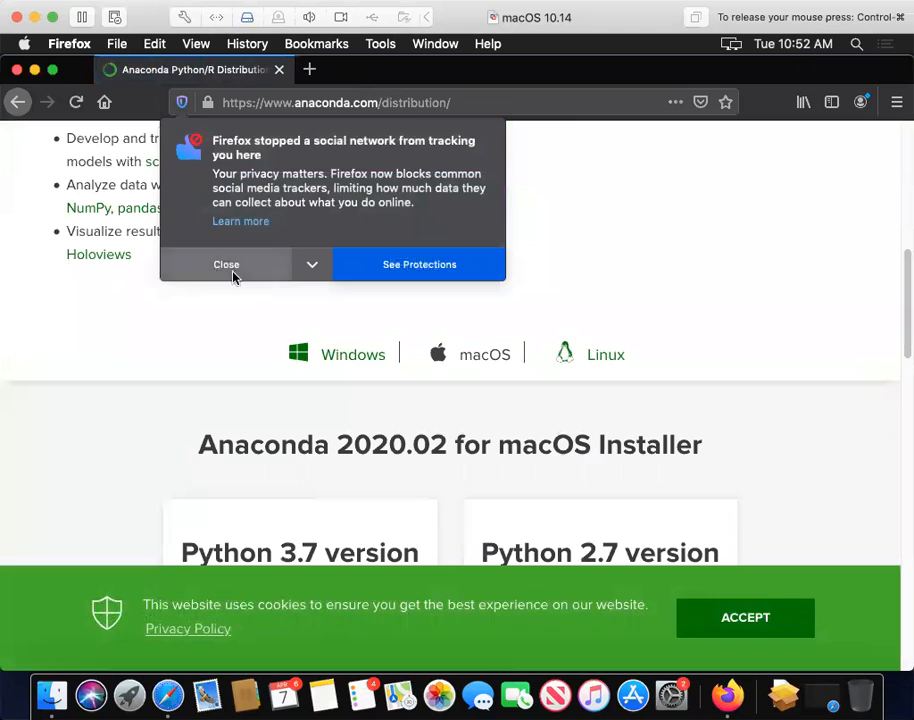
pyautogui.click(232, 277)
pyautogui.scroll(-2, 230, 418)
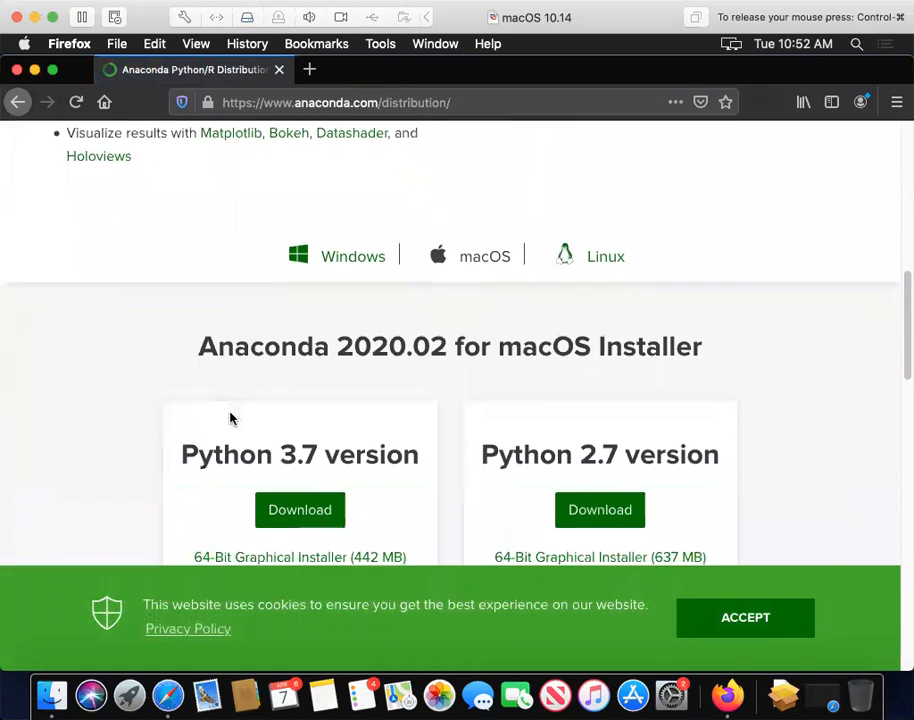
pyautogui.scroll(-1, 230, 418)
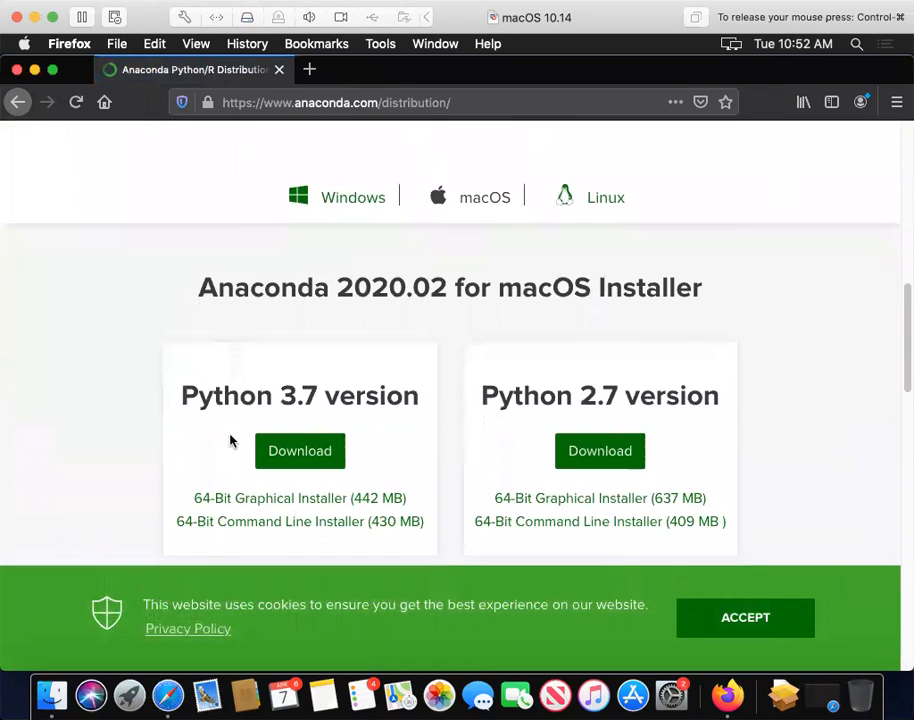
# Download the Python 3.7 64-Bit Graphical Installer for macOS, choosing to save the file
pyautogui.click(286, 502)
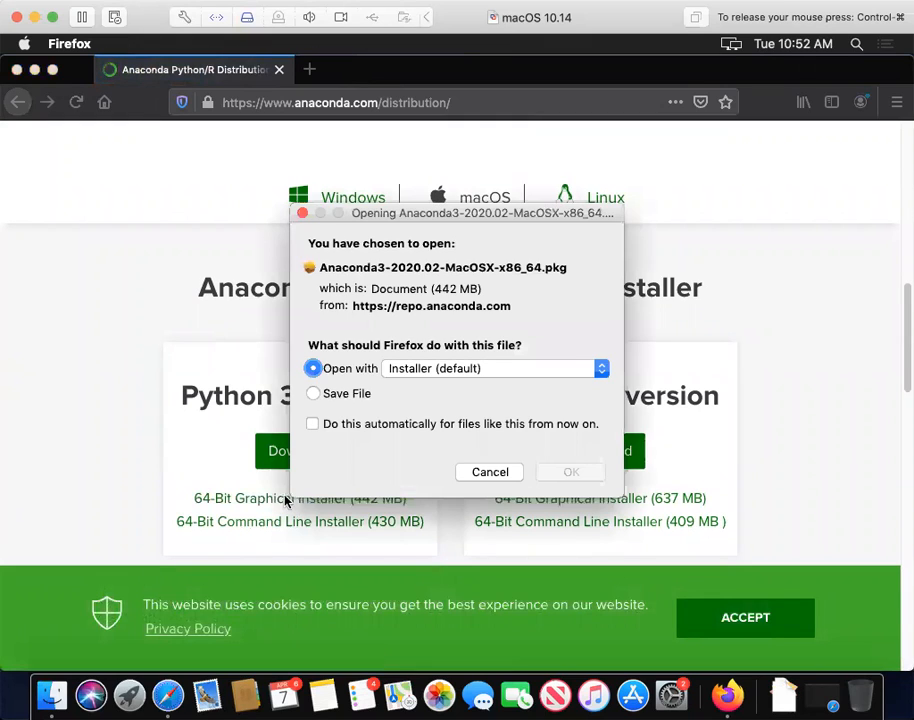
pyautogui.click(400, 397)
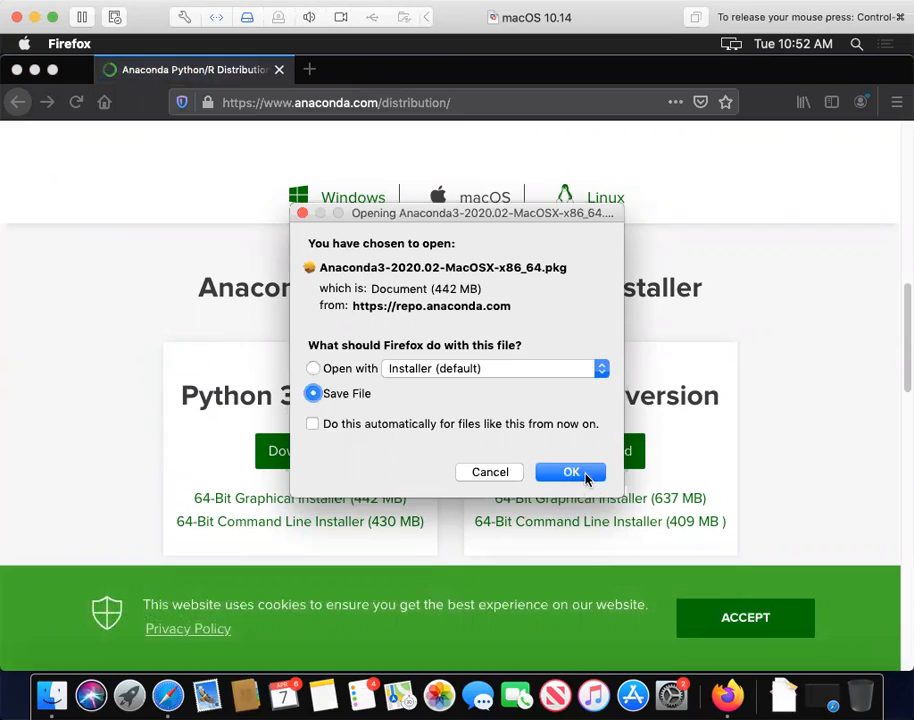
pyautogui.click(586, 479)
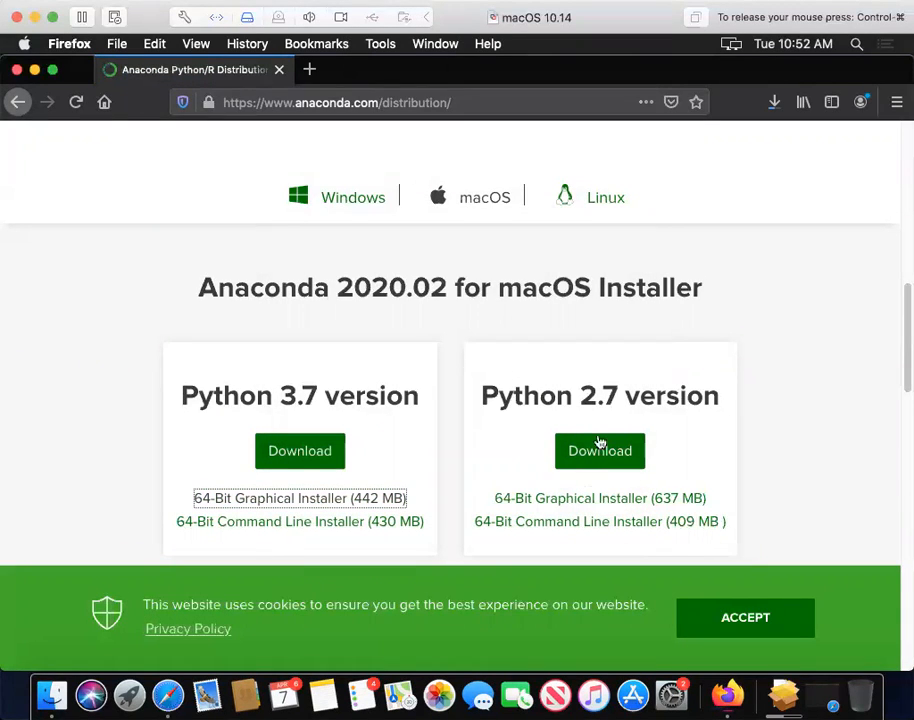
pyautogui.scroll(1, 717, 278)
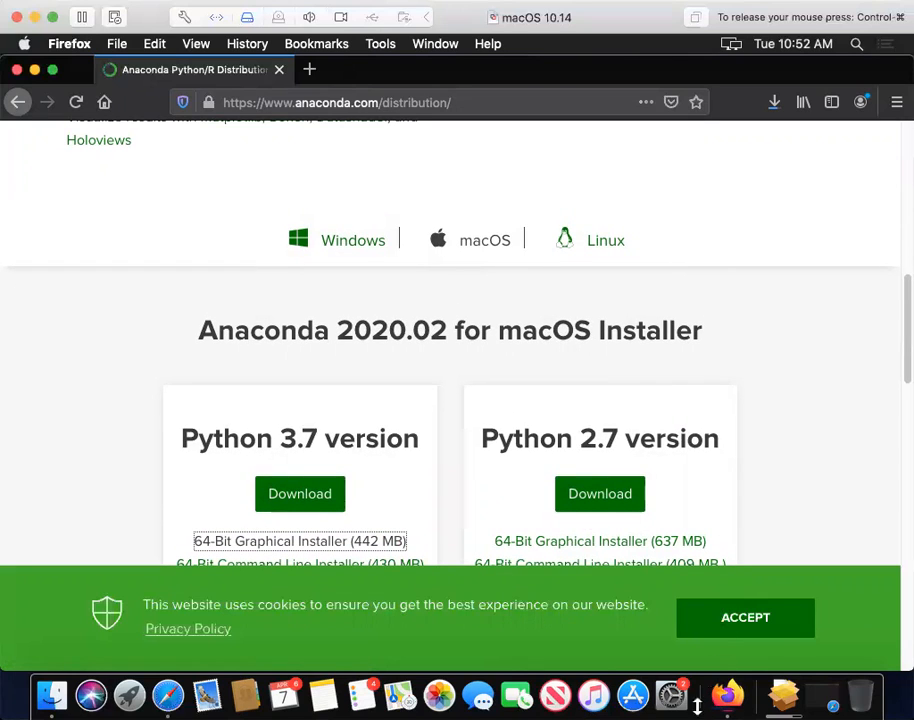
# Show the Downloads folder in Finder and launch the package Anaconda3-2020.02-MacOSX-x86_64.pkg
pyautogui.click(791, 701)
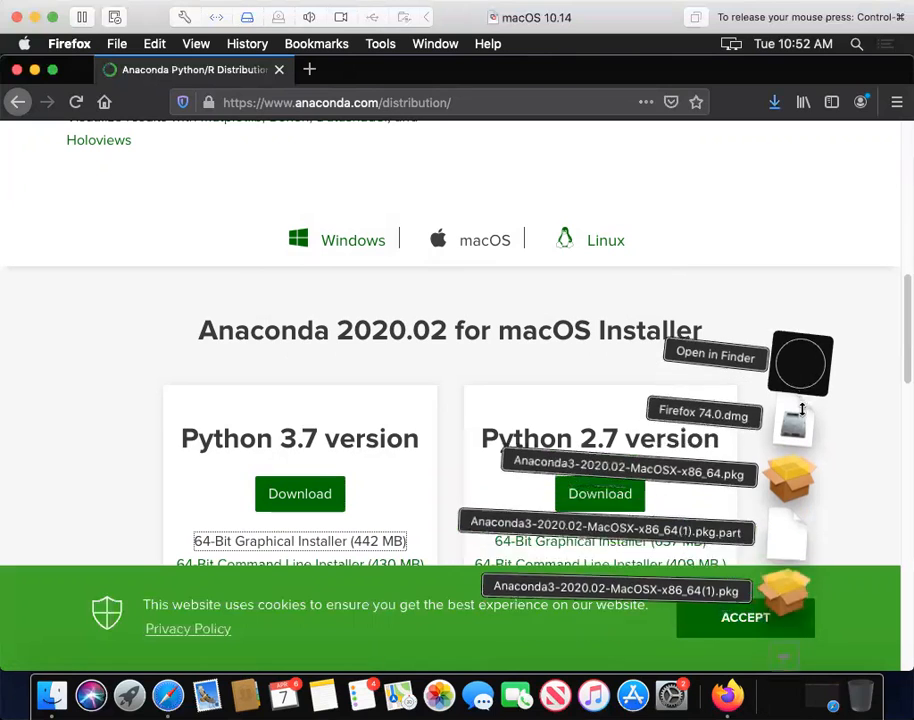
pyautogui.click(797, 394)
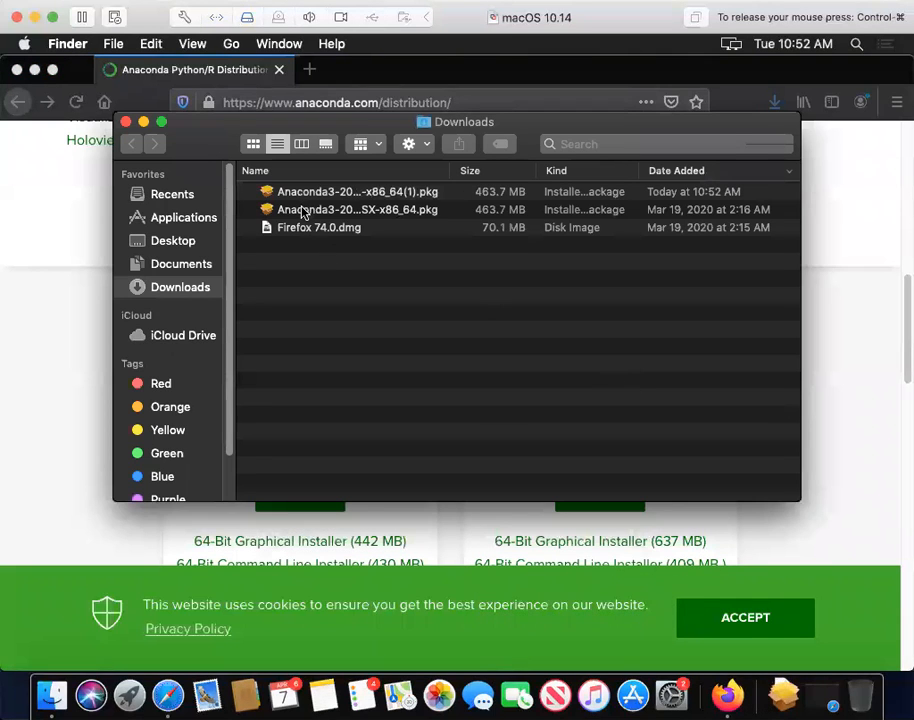
pyautogui.click(302, 211)
pyautogui.doubleClick(302, 211)
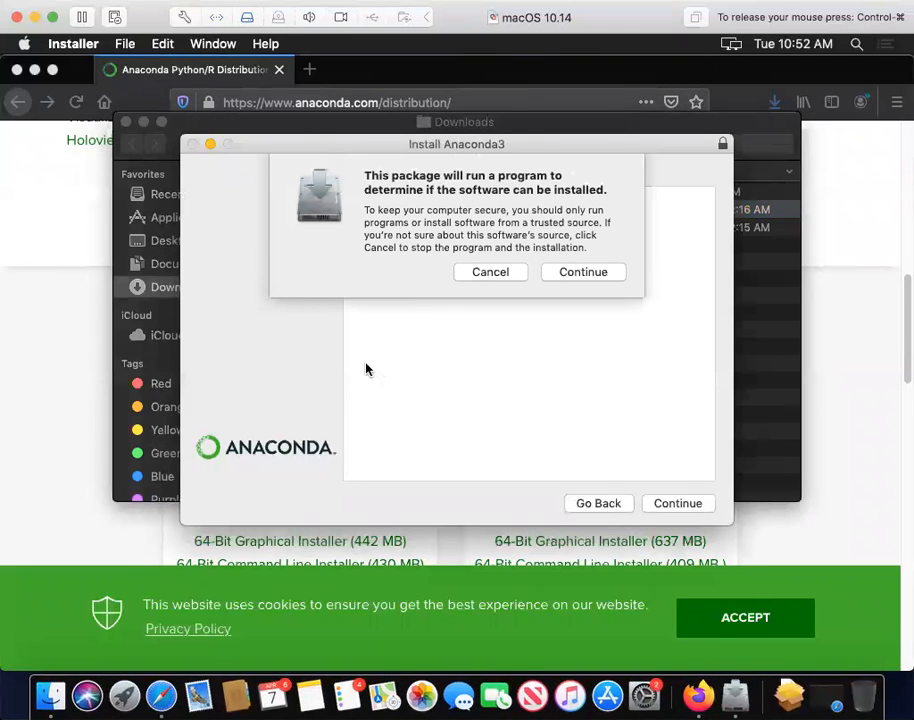
# Allow the package's compatibility check, proceed past the introduction and read-me pages, and agree to the software license
pyautogui.click(592, 272)
pyautogui.click(684, 503)
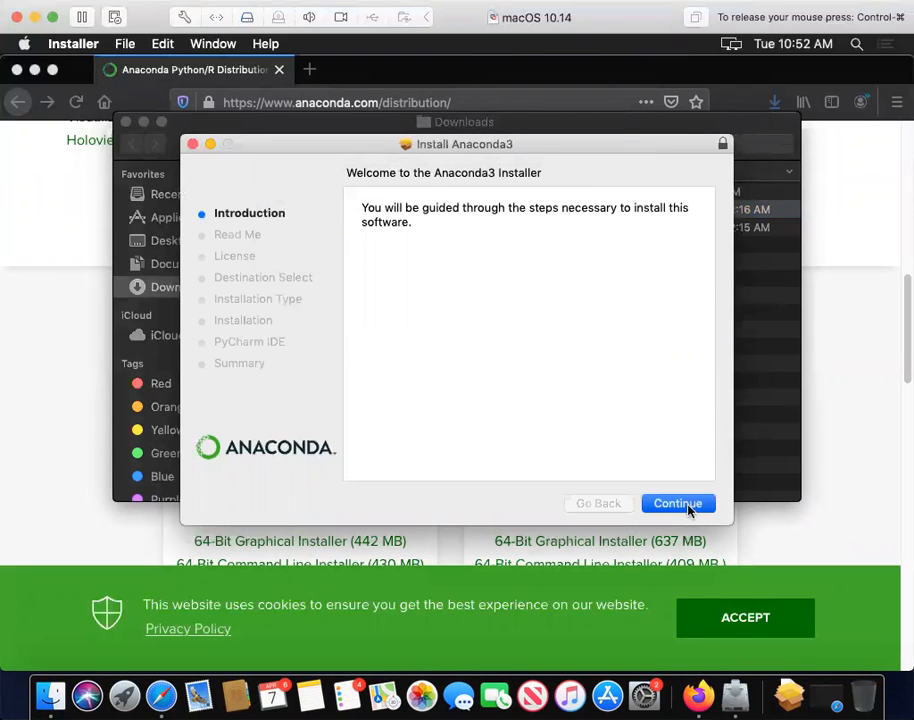
pyautogui.click(680, 504)
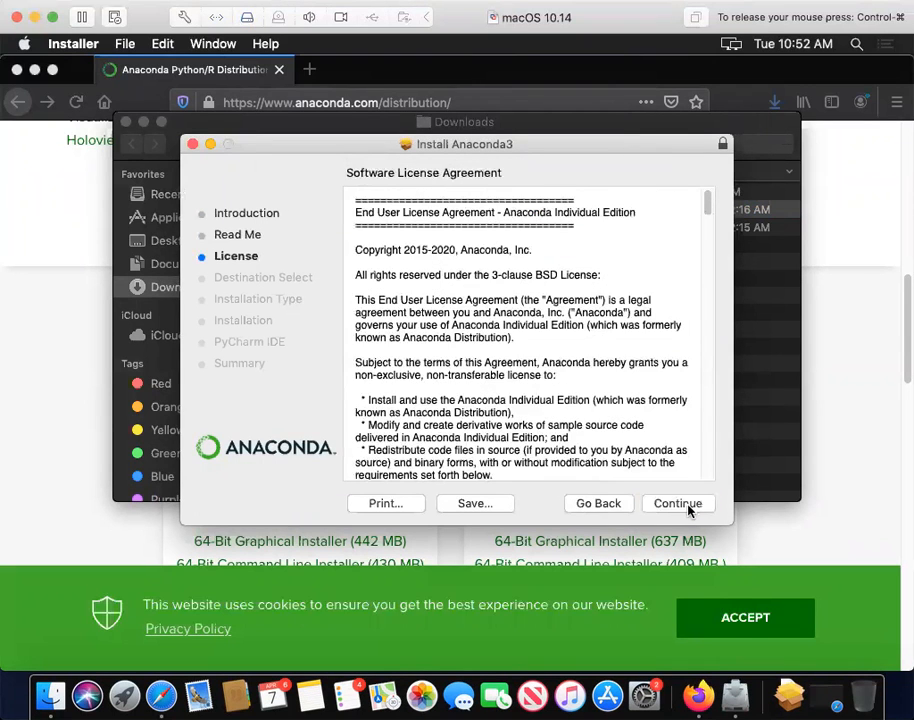
pyautogui.click(687, 507)
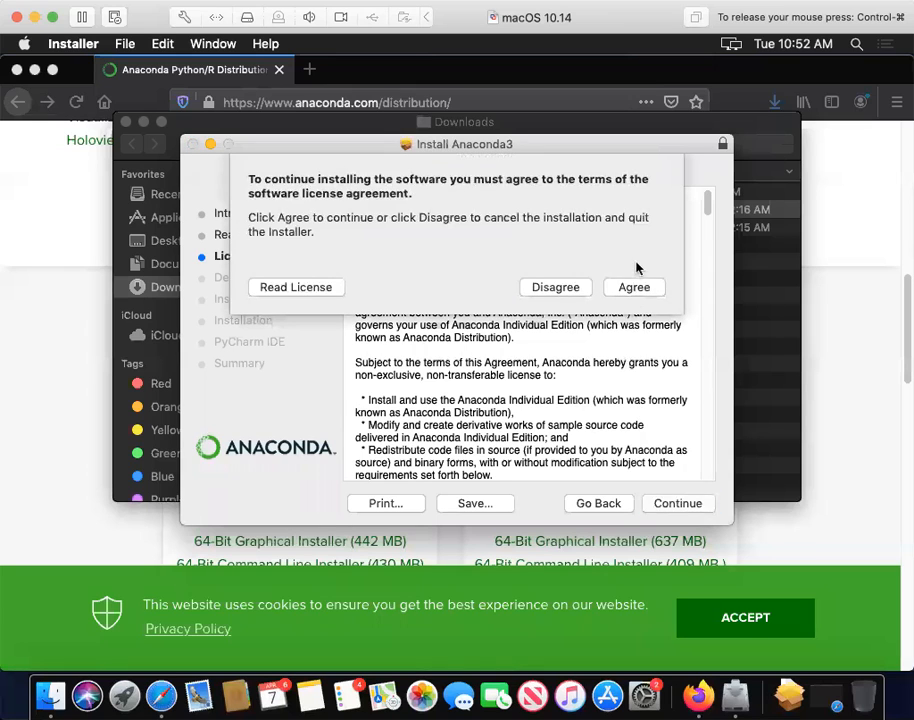
pyautogui.click(638, 288)
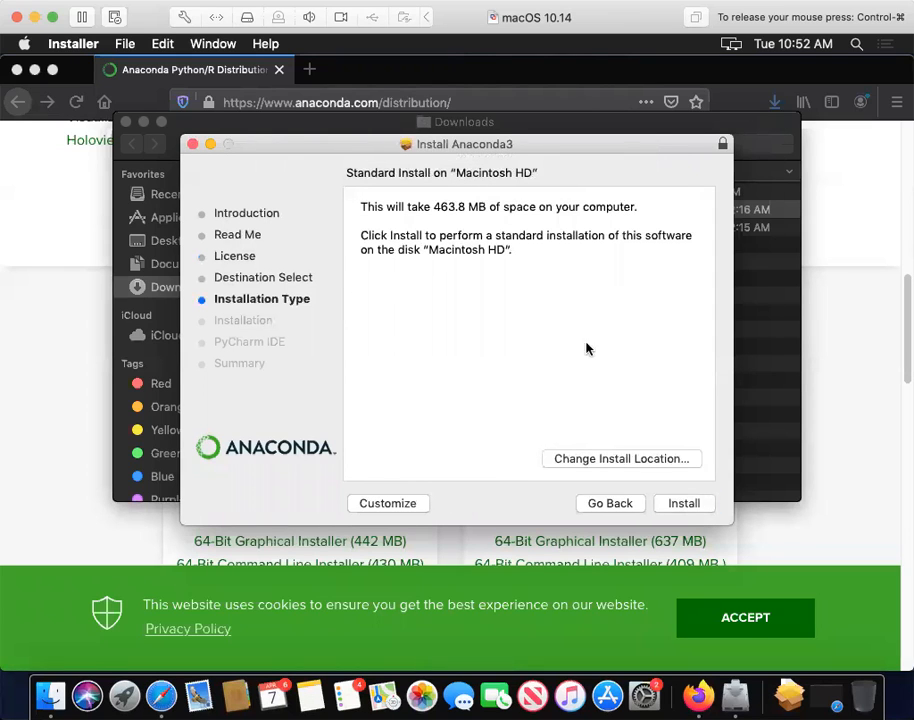
# Start the standard installation on Macintosh HD and authorize it with the account password
pyautogui.click(681, 503)
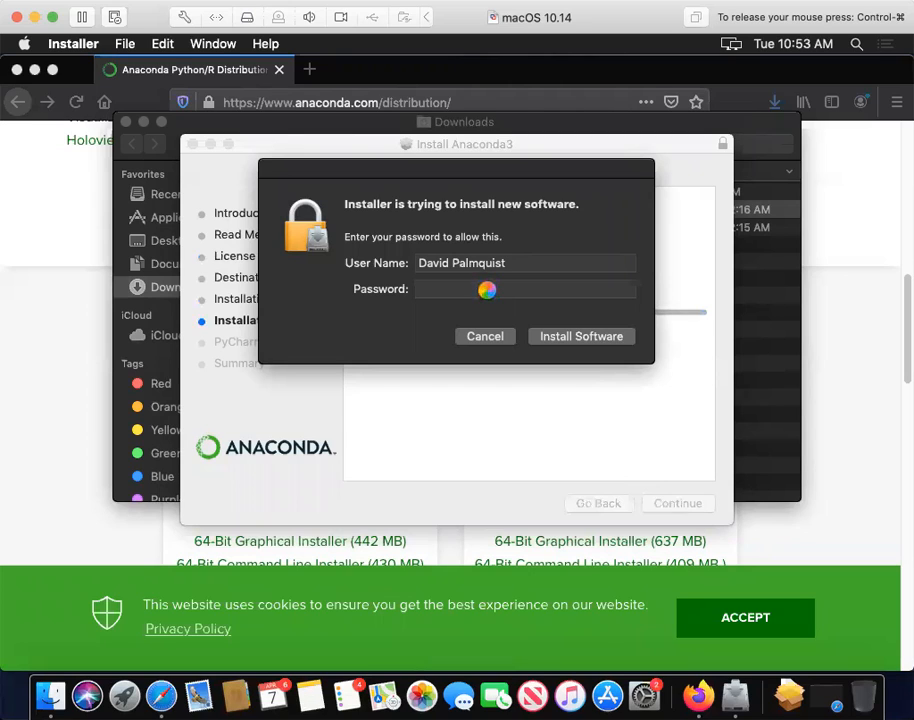
pyautogui.write('•')
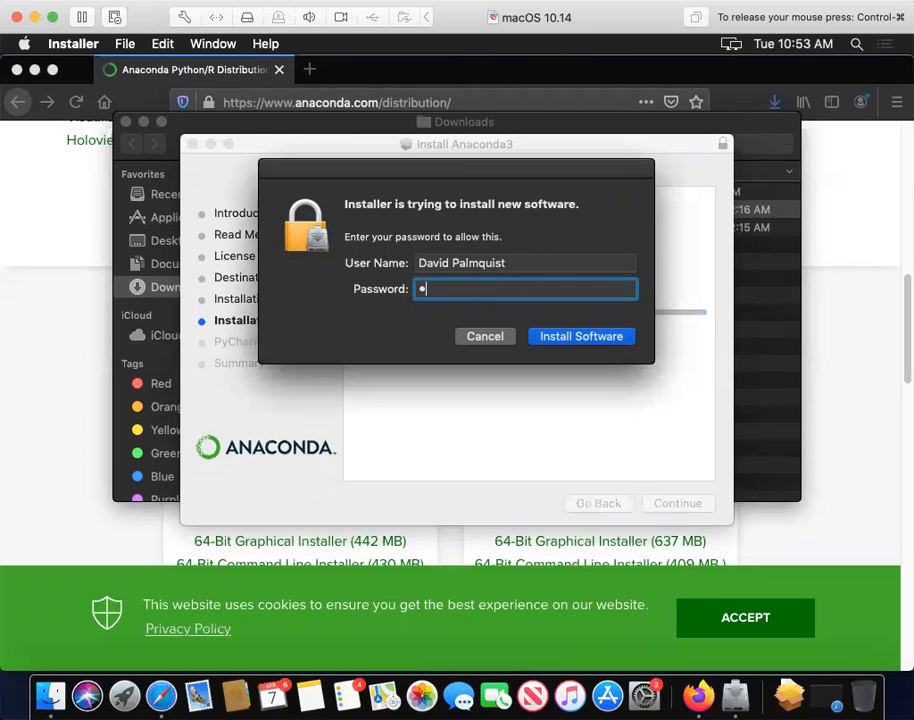
pyautogui.write('•••••••')
pyautogui.click(570, 340)
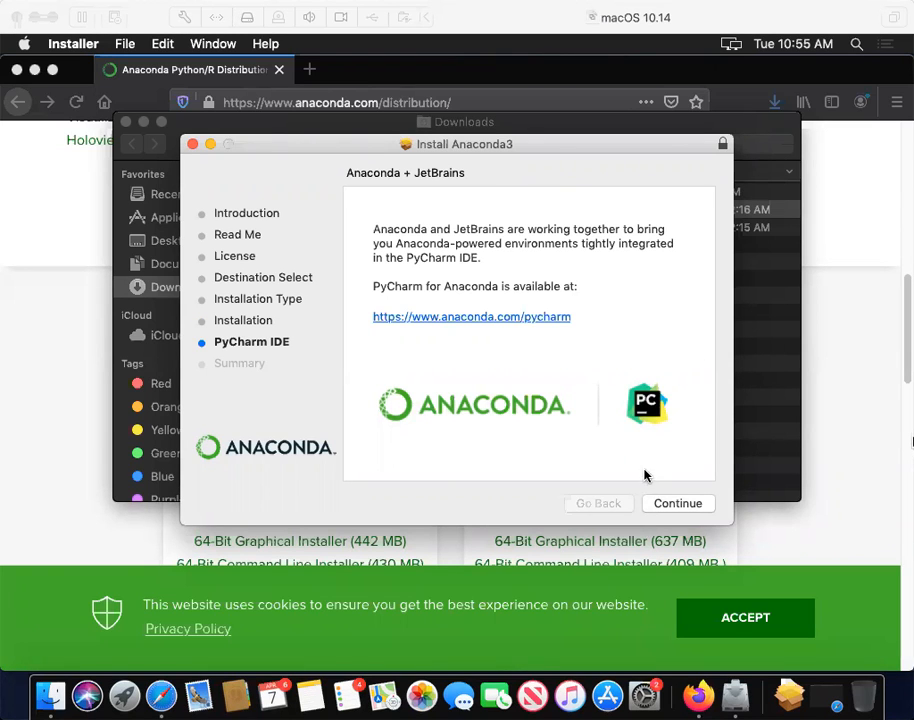
# Finish and close the Anaconda3 installer, moving its package to the Trash
pyautogui.click(670, 503)
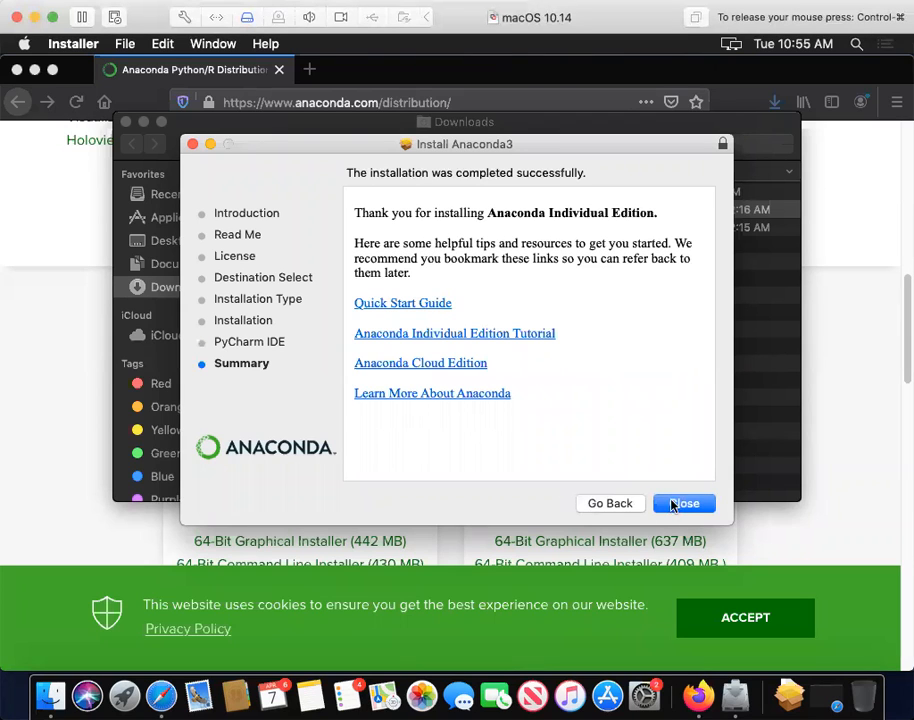
pyautogui.click(686, 505)
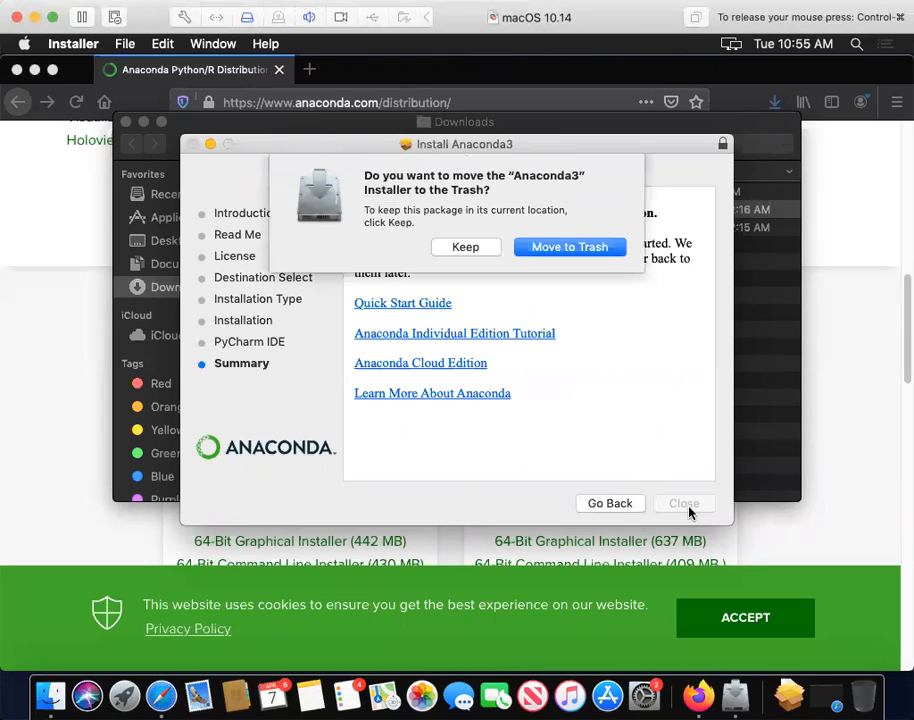
pyautogui.click(563, 250)
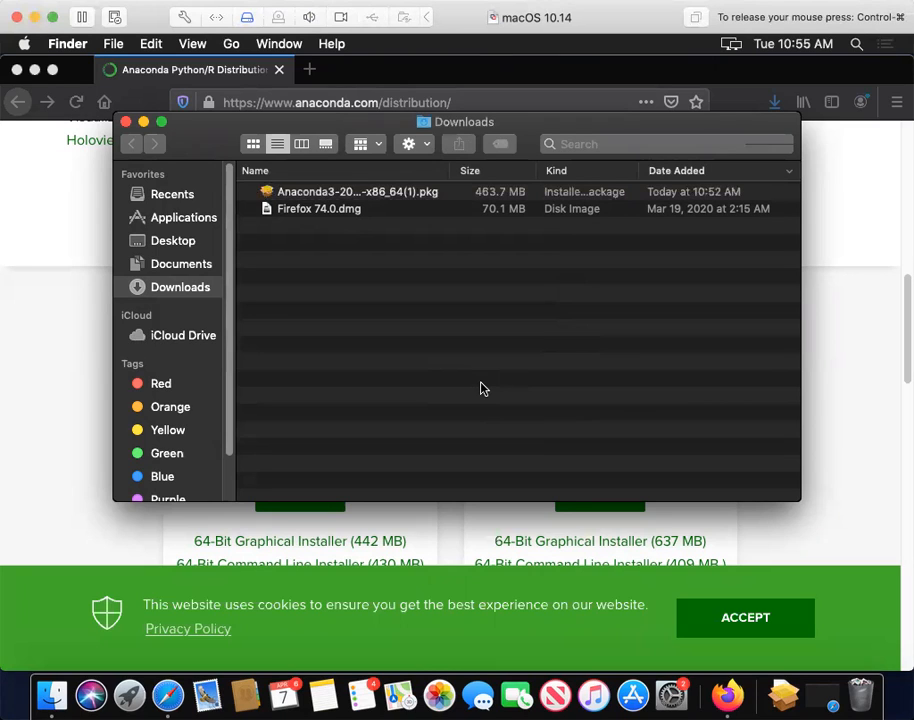
# Find and open Terminal through Spotlight, and run the command "jupyter lab" in it
pyautogui.press('super+space')
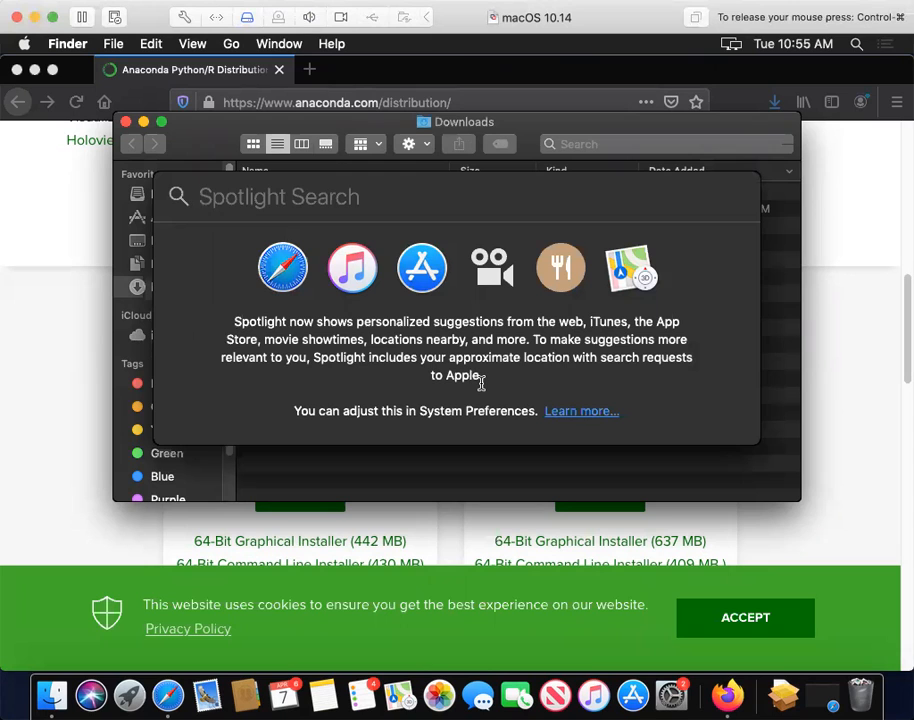
pyautogui.write('terminal')
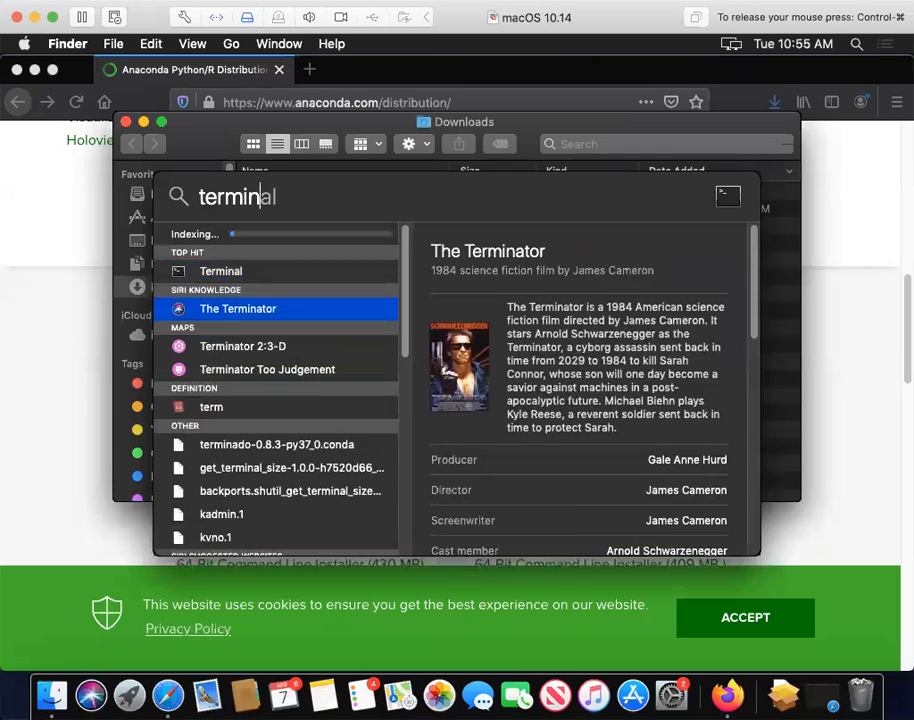
pyautogui.click(240, 275)
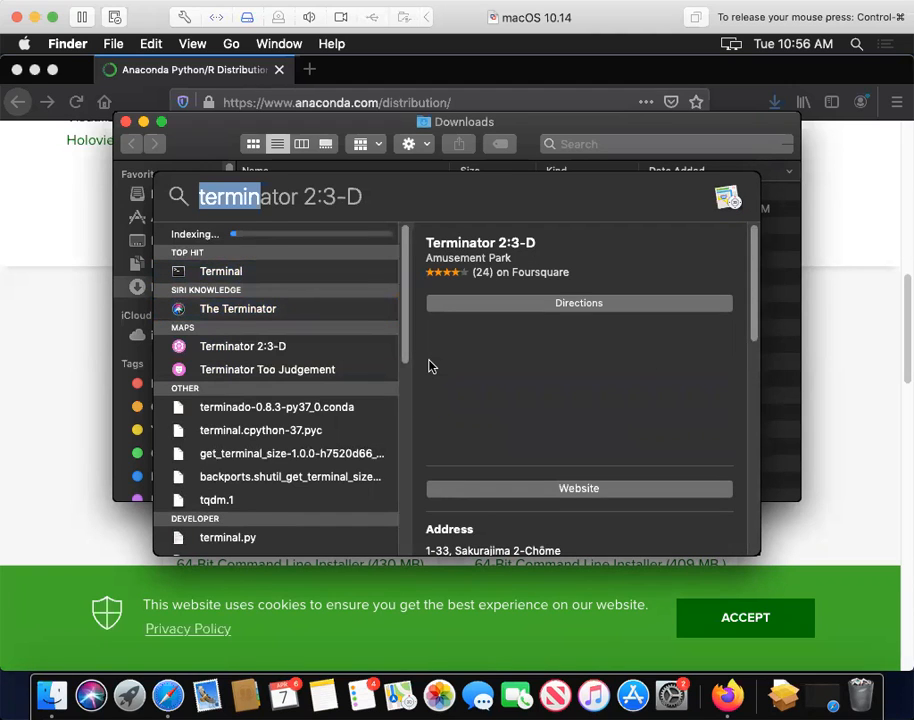
pyautogui.doubleClick(223, 278)
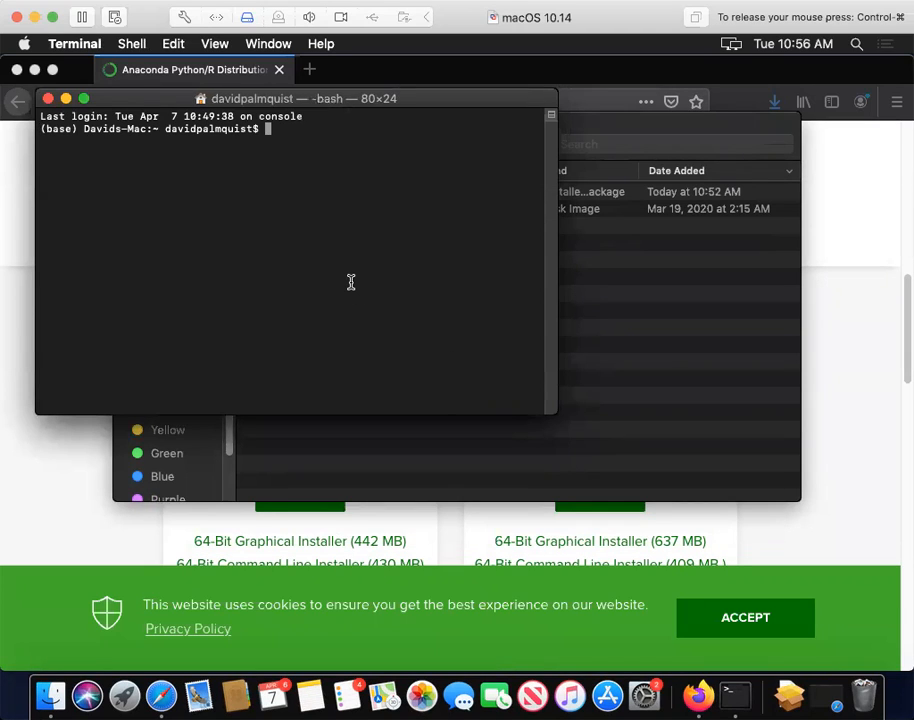
pyautogui.write('jupyter lab')
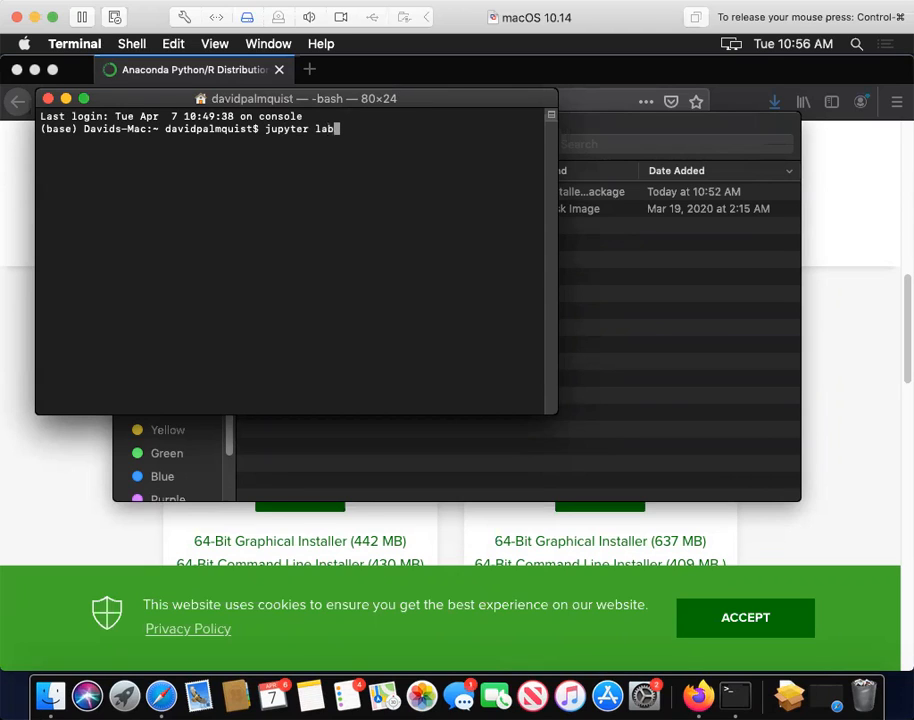
pyautogui.press('Return')
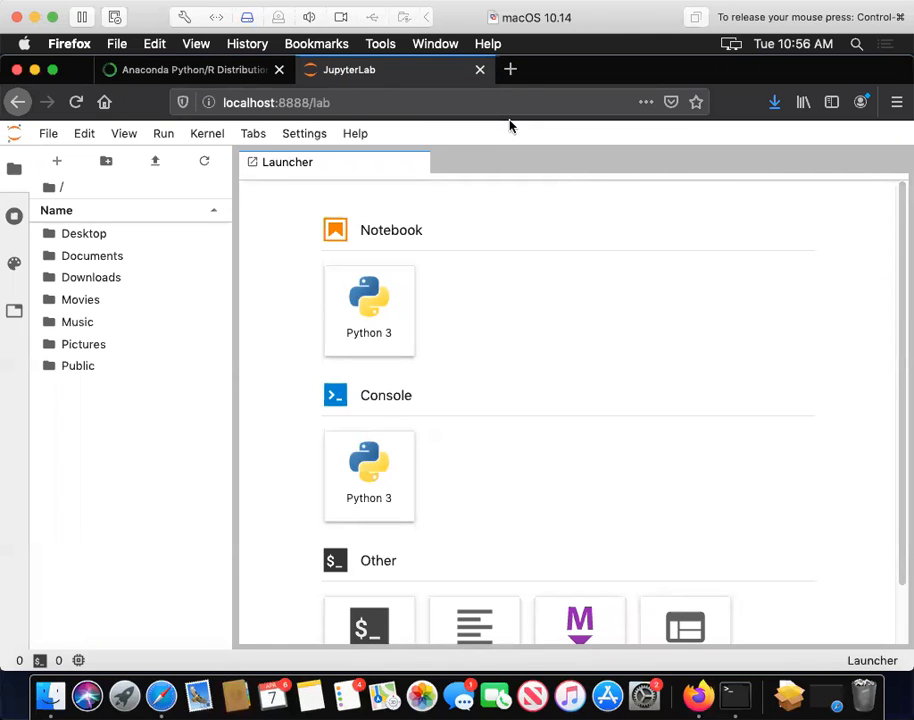
# Try to visit libary.fullerton.edu/carp in a new browser tab
pyautogui.click(512, 76)
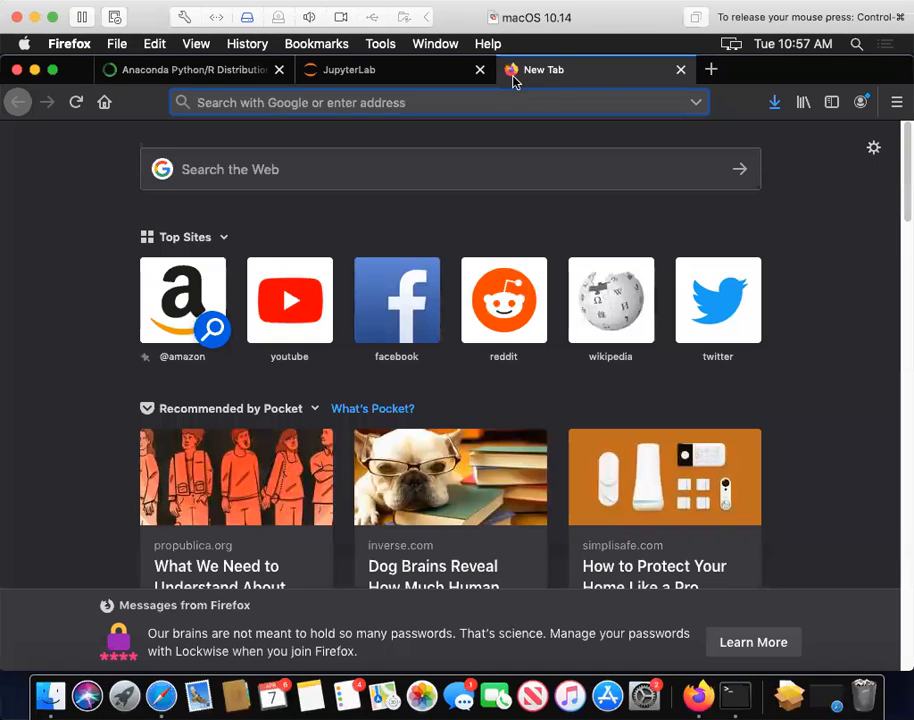
pyautogui.write('lib')
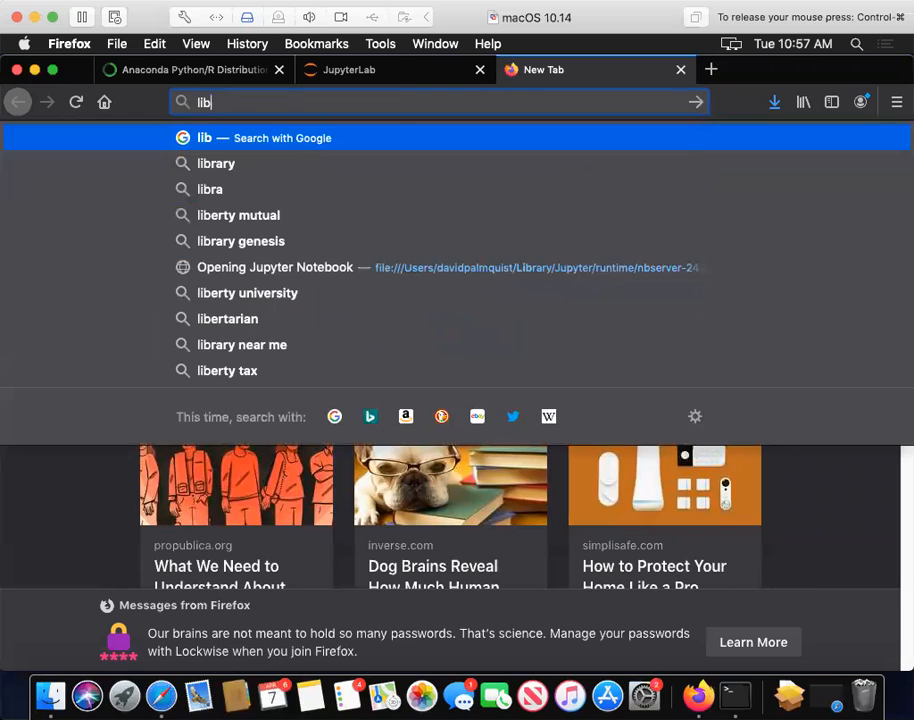
pyautogui.write('arg,')
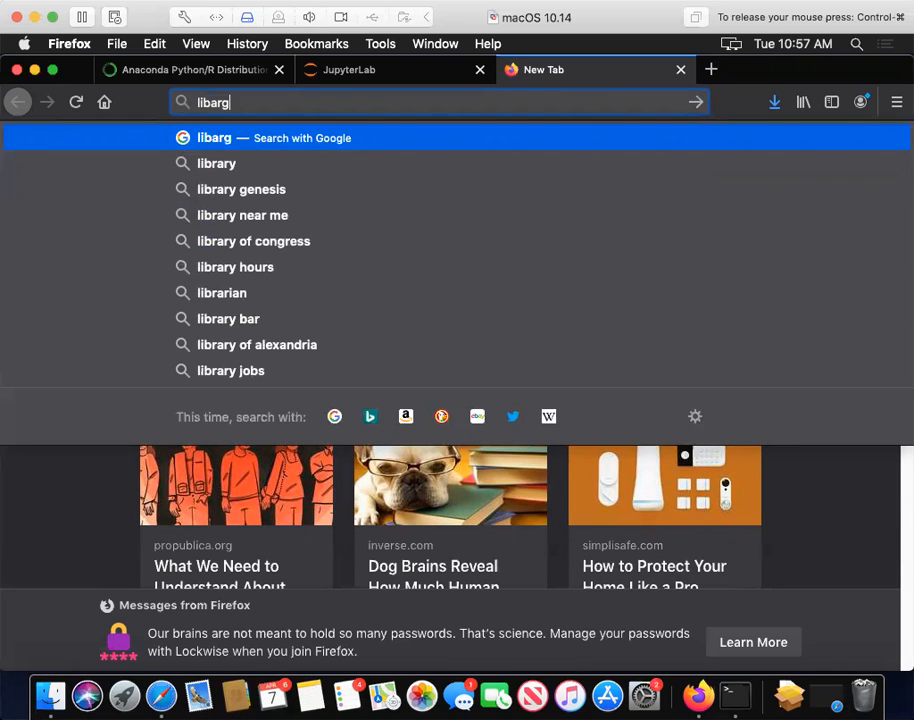
pyautogui.press('BackSpace')
pyautogui.press('BackSpace')
pyautogui.write('y.')
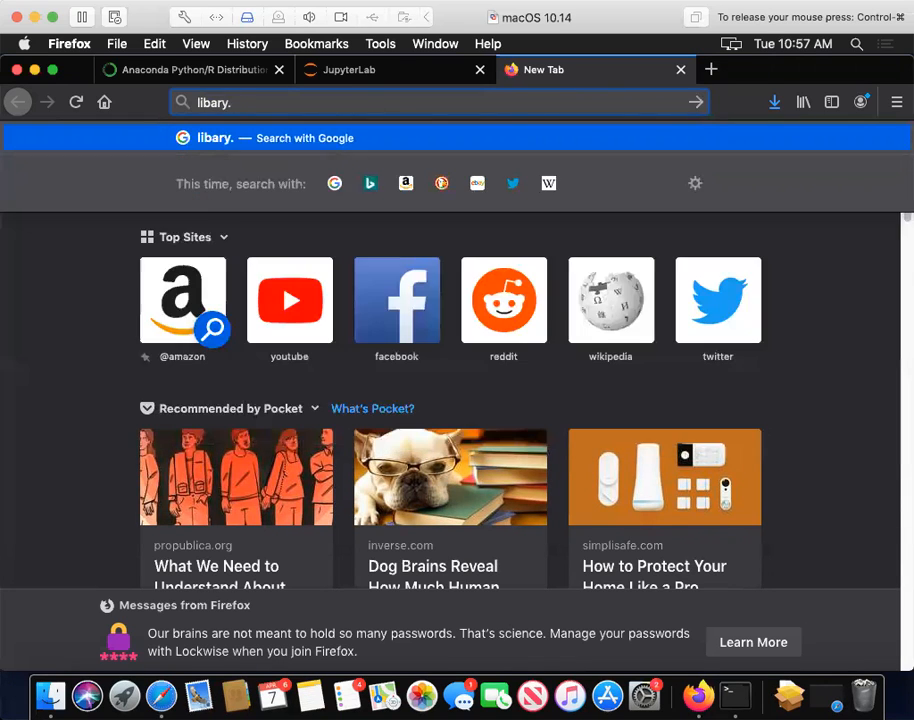
pyautogui.write('fullerton.edu/')
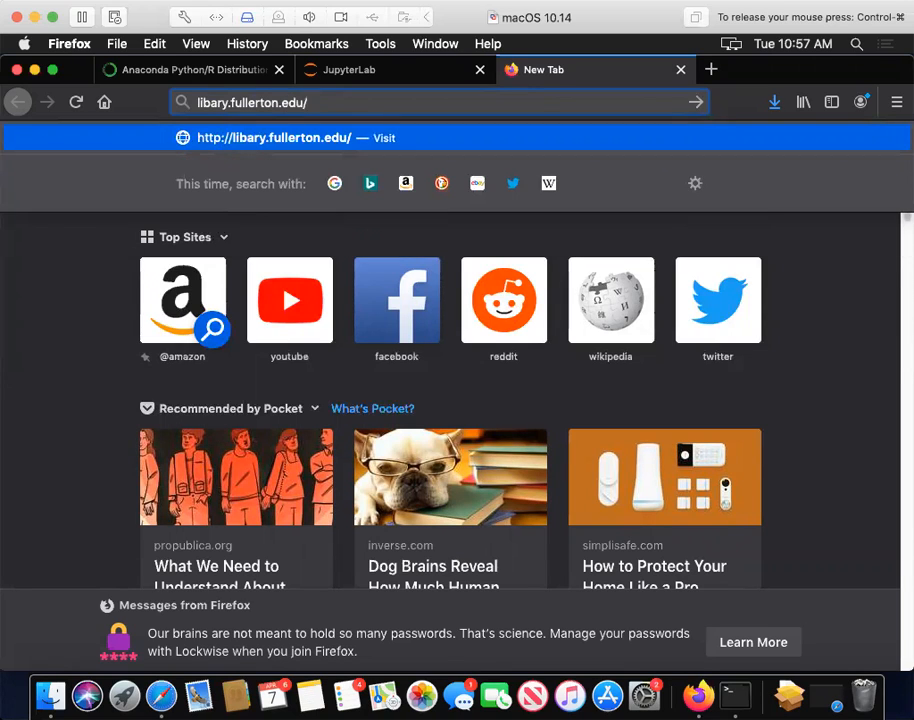
pyautogui.write('carp')
pyautogui.press('Return')
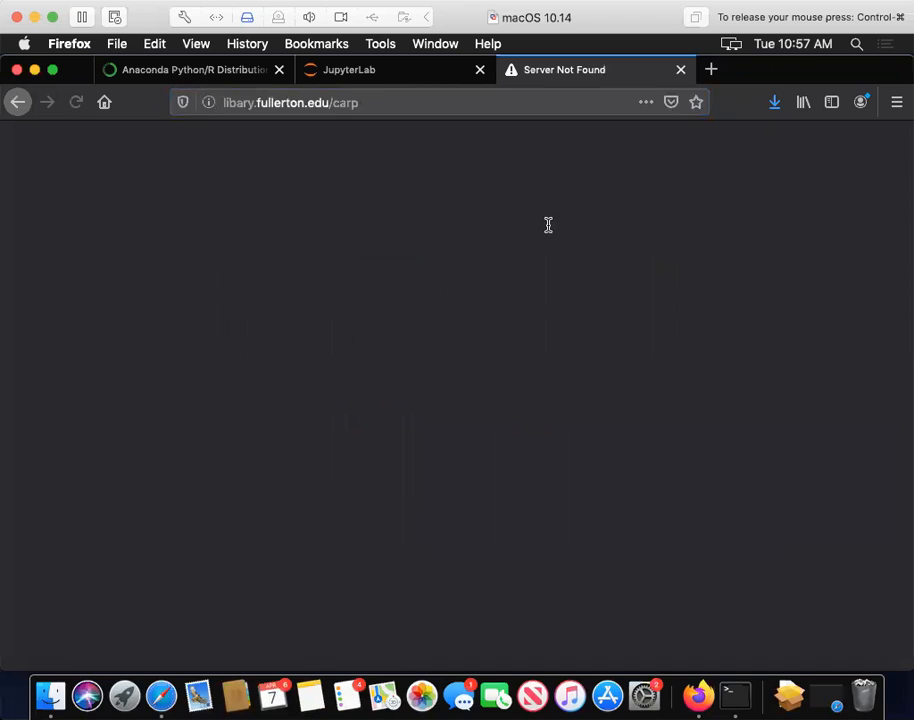
# Correct the misspelled web address to library.fullerton.edu/carp and load the page
pyautogui.click(265, 104)
pyautogui.click(238, 105)
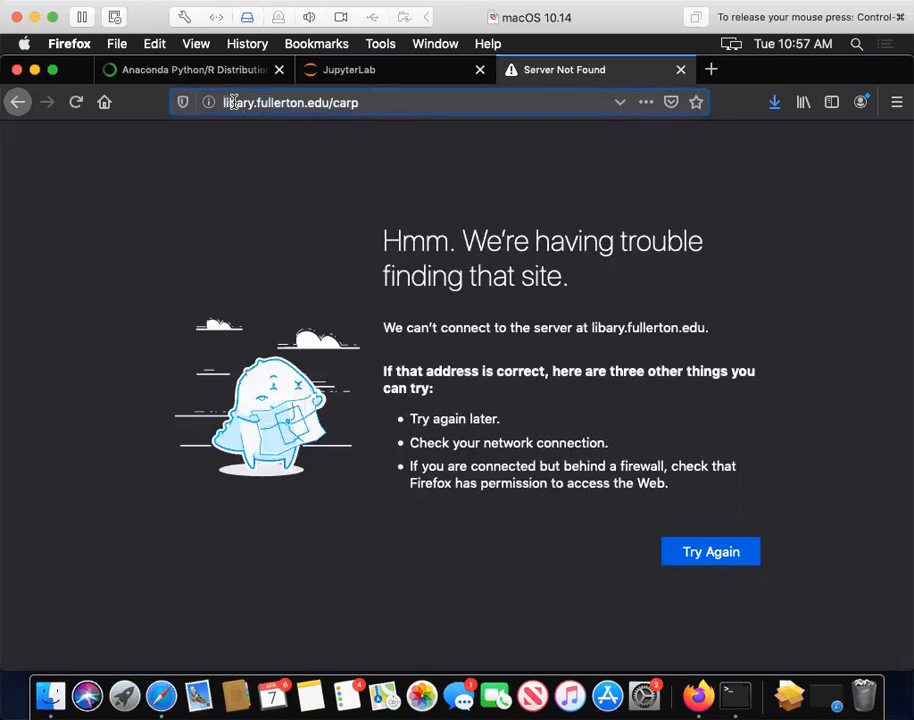
pyautogui.write('r')
pyautogui.press('Return')
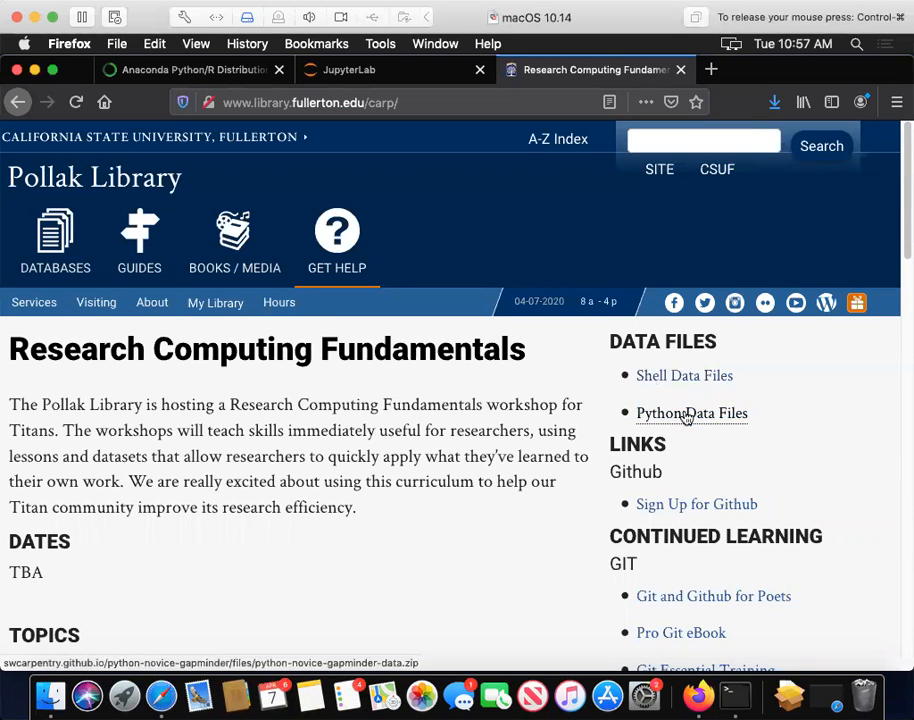
# Download the Python Data Files archive python-novice-gapminder-data.zip from the workshop page, saving it to disk
pyautogui.click(683, 421)
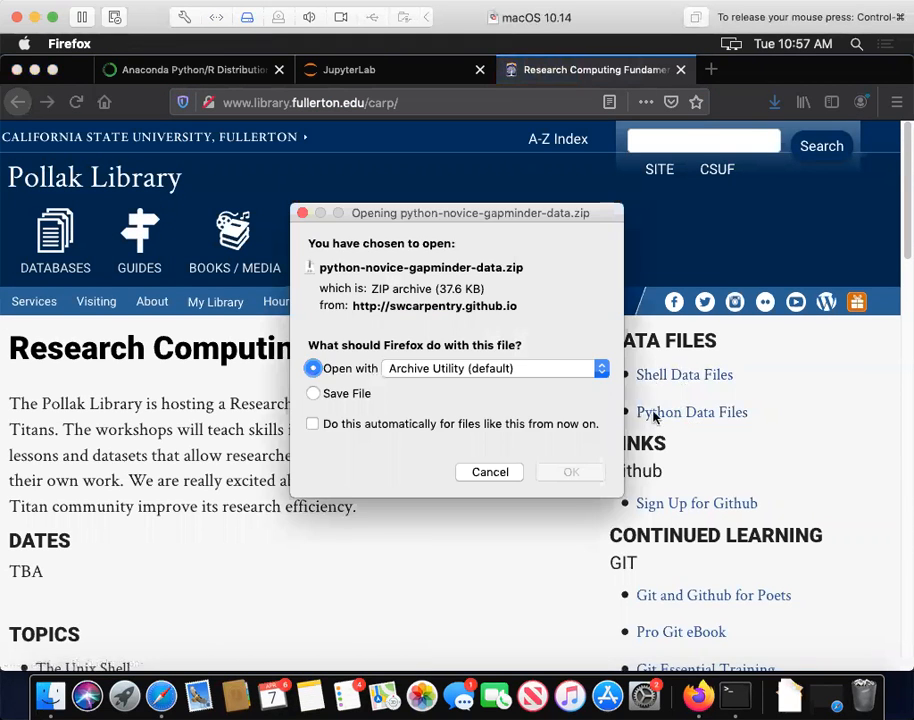
pyautogui.click(366, 397)
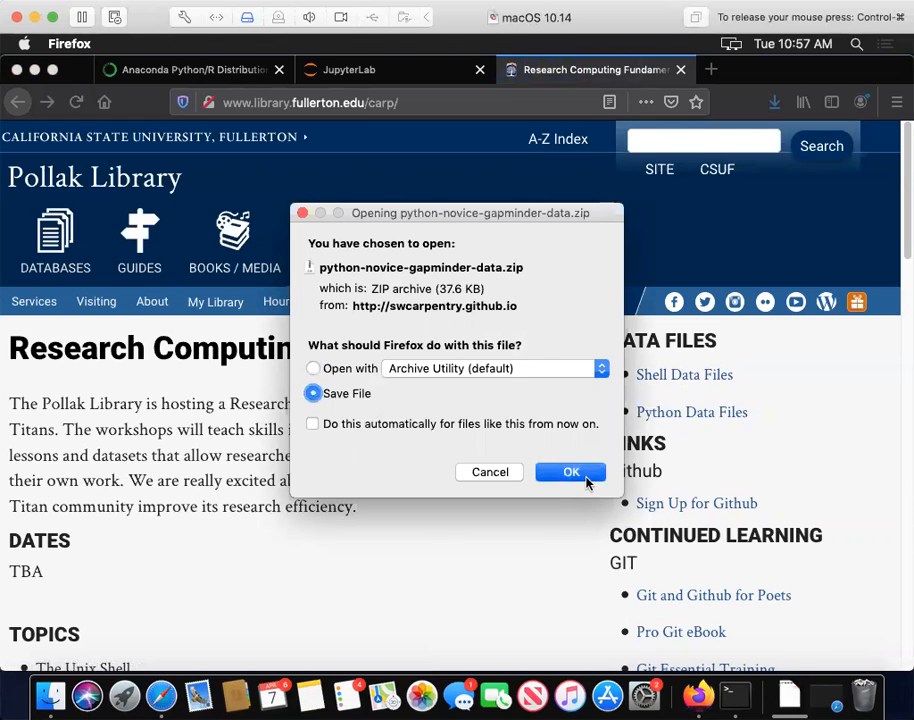
pyautogui.click(587, 482)
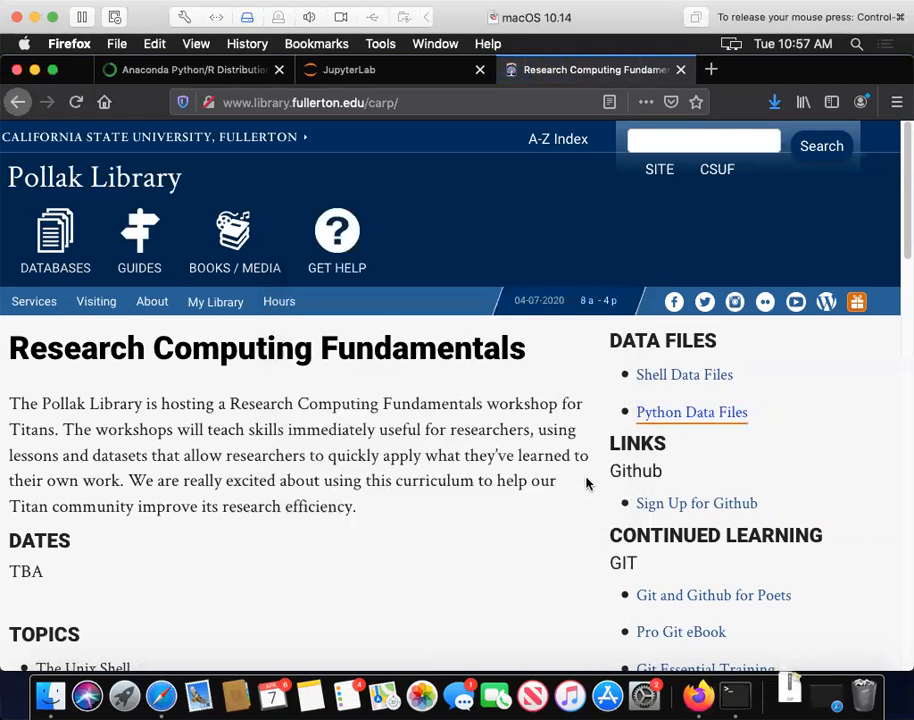
# Open the Downloads folder in Finder and extract the python-novice-gapminder-data.zip archive
pyautogui.click(790, 693)
pyautogui.click(801, 459)
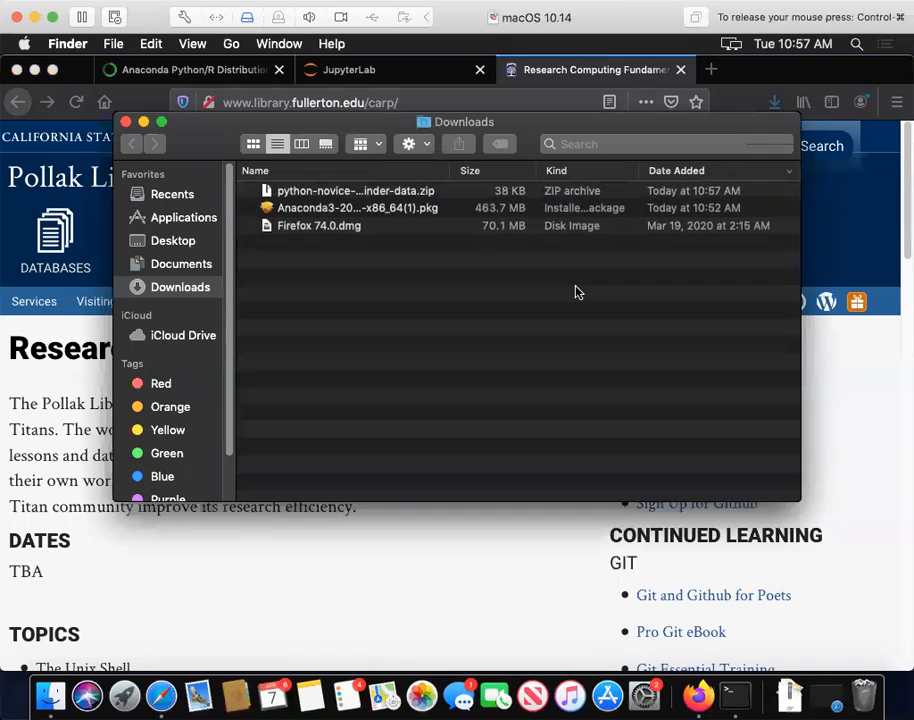
pyautogui.doubleClick(314, 192)
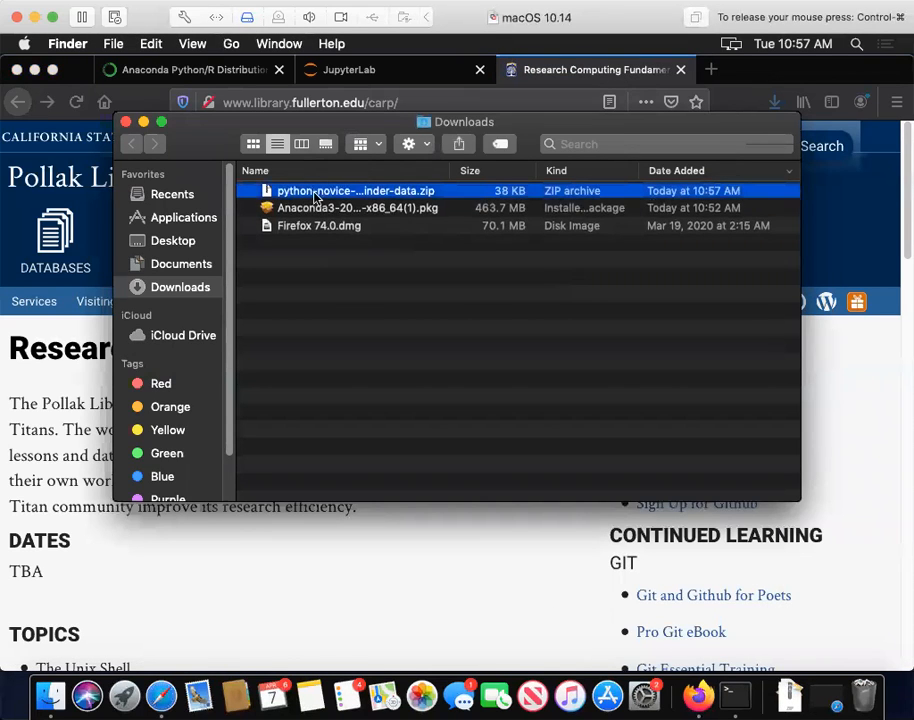